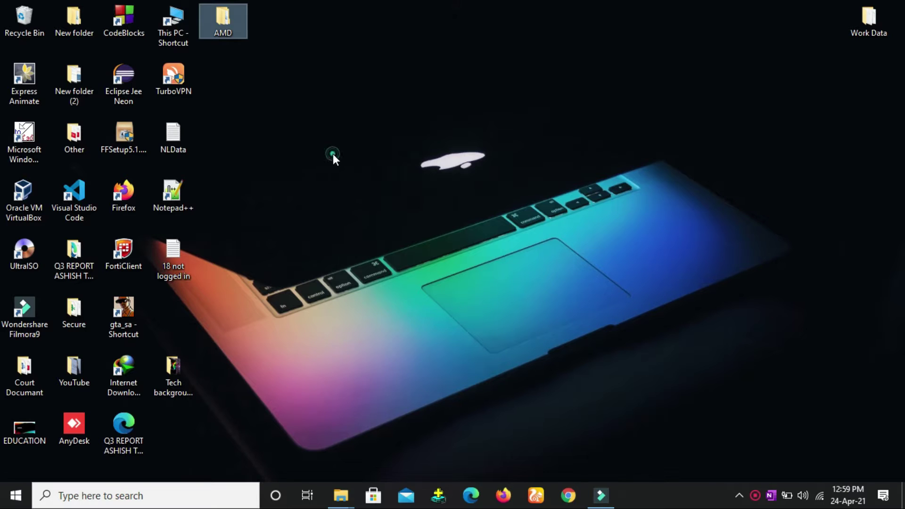
Check the AMD folder's size in its Properties, then open the folder
left_click(332, 153)
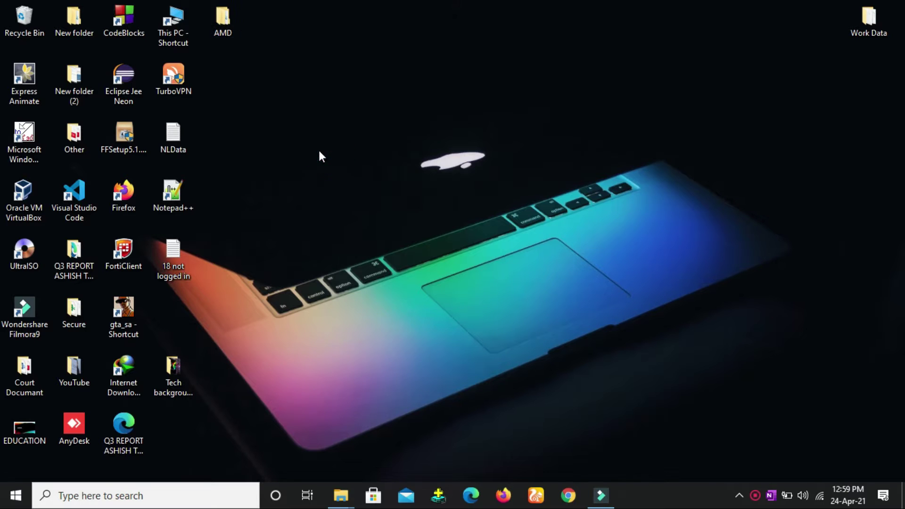
right_click(227, 21)
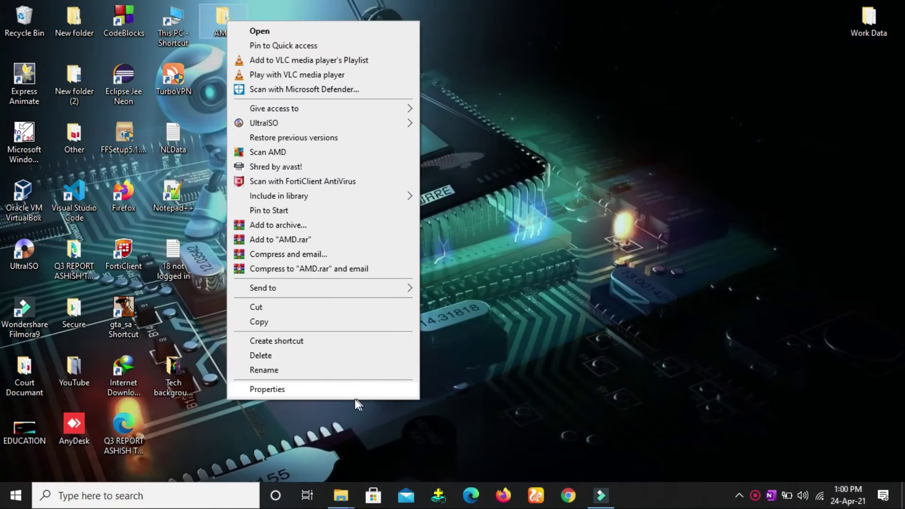
left_click(300, 388)
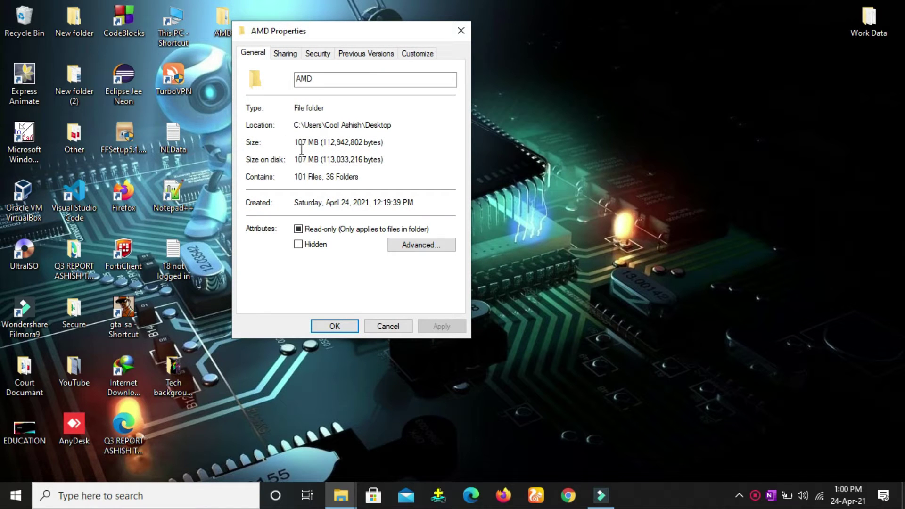
left_click(461, 30)
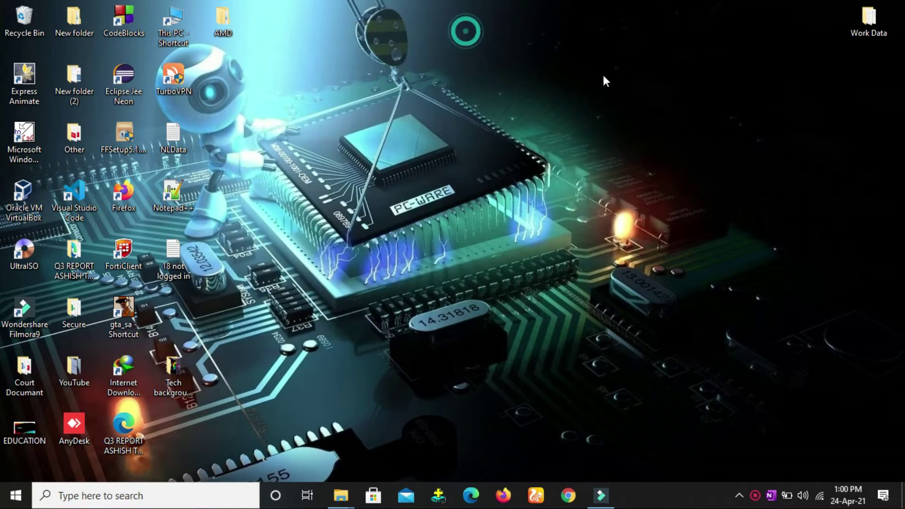
double_click(227, 25)
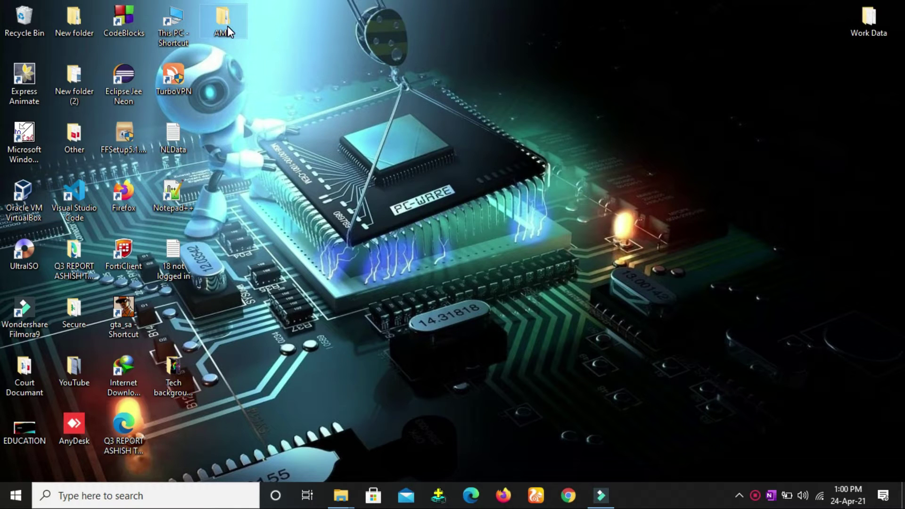
Add the AMD folder to an archive in ZIP format with Best compression
right_click(228, 27)
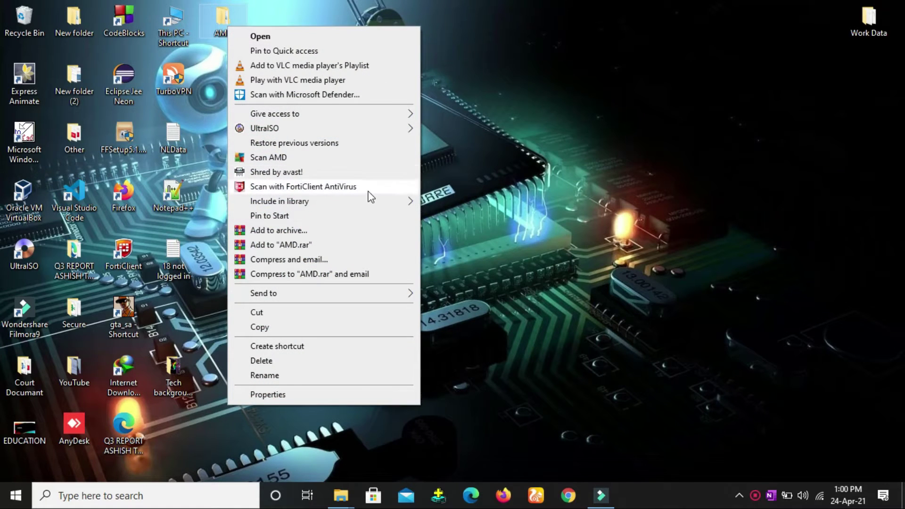
left_click(271, 231)
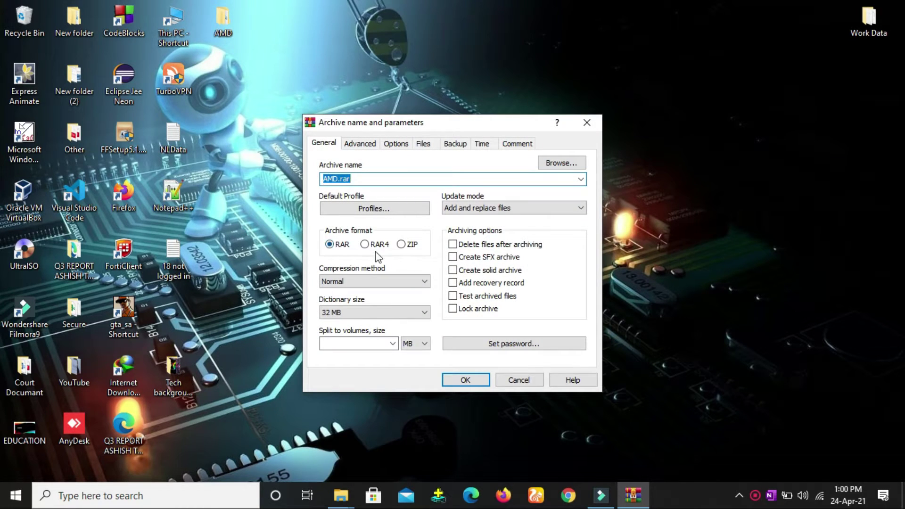
left_click(402, 245)
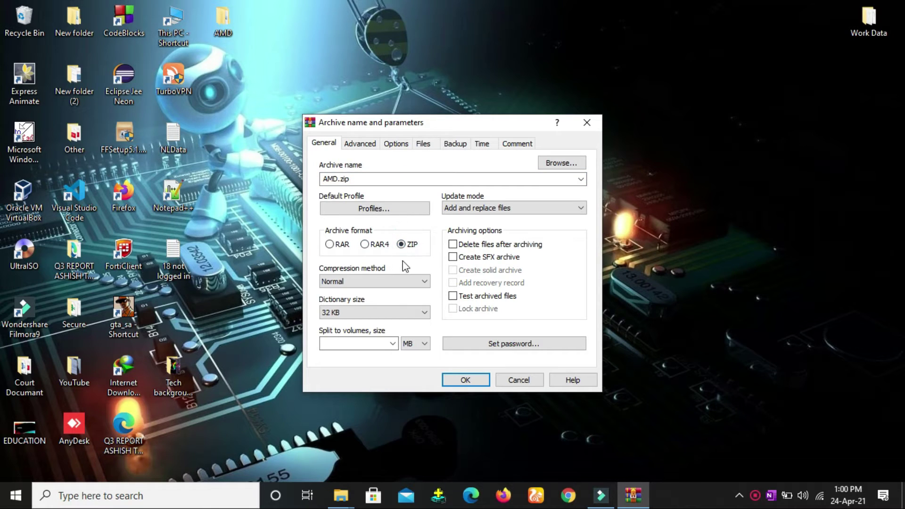
left_click(425, 283)
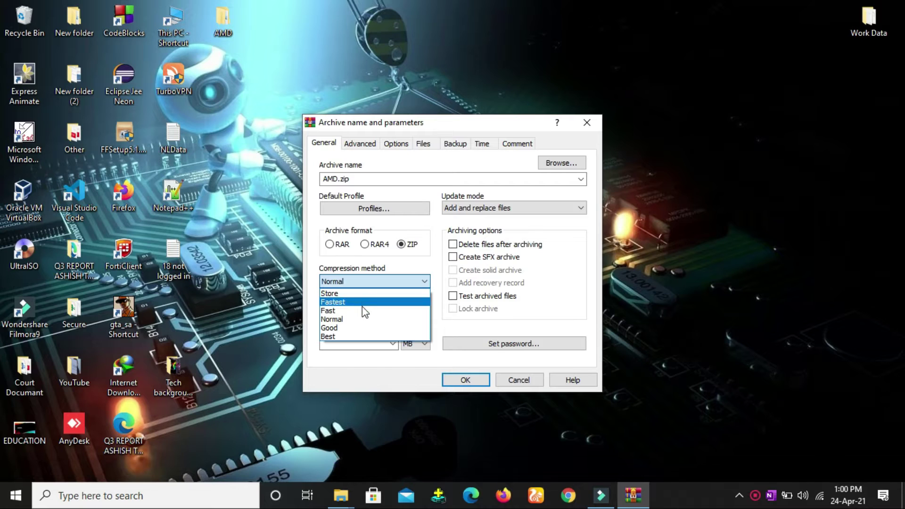
left_click(360, 336)
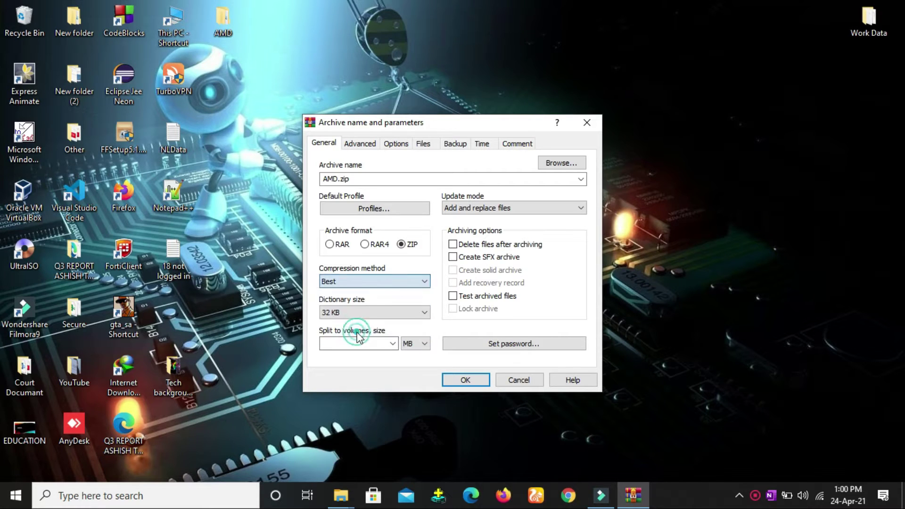
Protect AMD.zip with a password entered twice, then start creating the archive
left_click(507, 345)
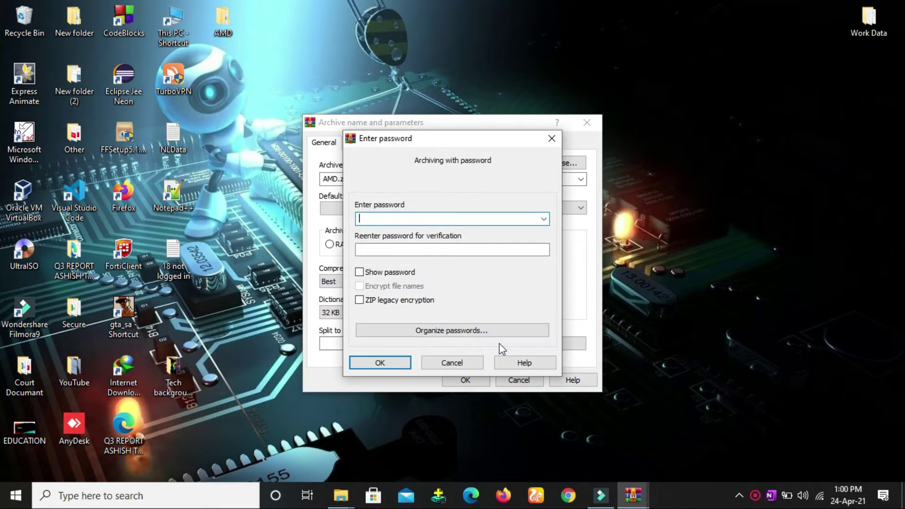
type("123")
left_click(426, 249)
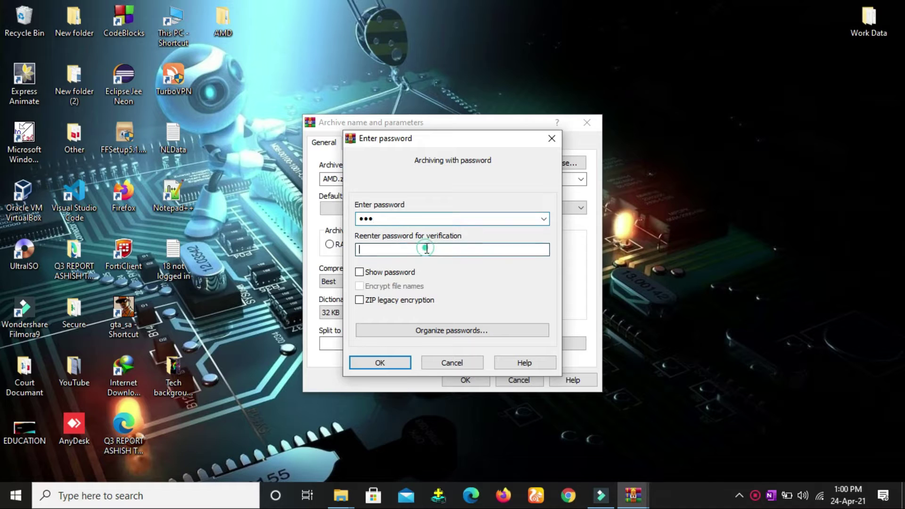
type("1")
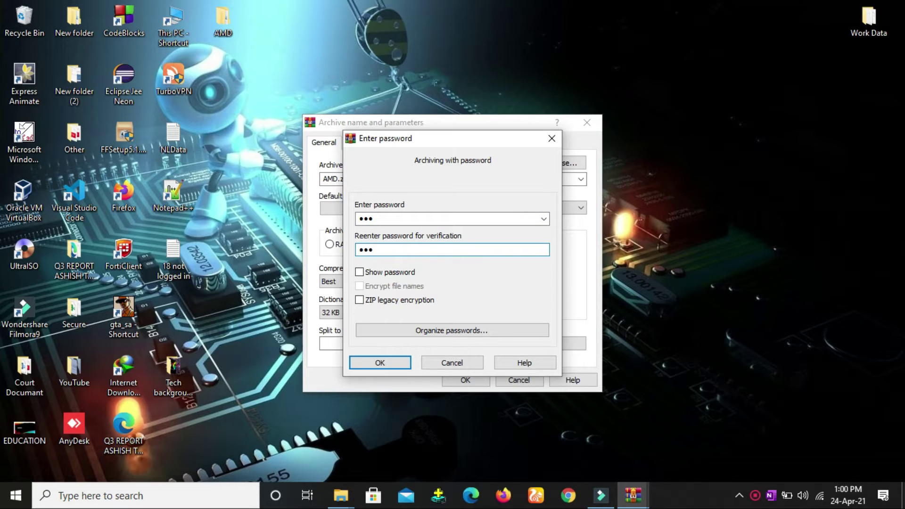
type("23")
left_click(380, 364)
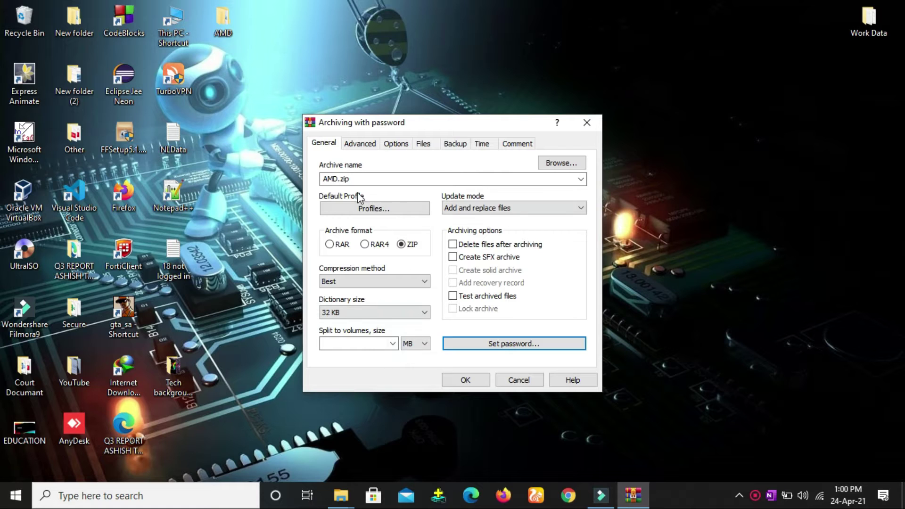
left_click(478, 379)
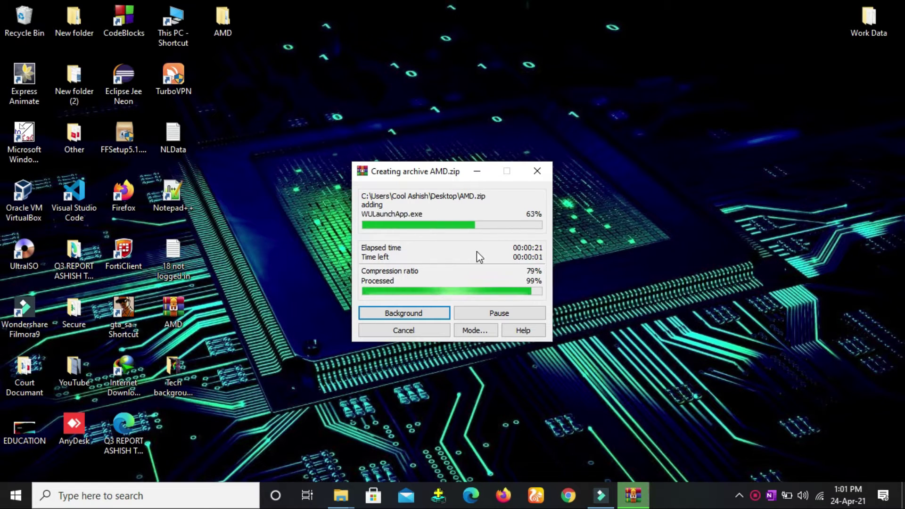
Place the finished AMD.zip beside TurboVPN on the desktop, then open the AMD folder
left_click_drag(176, 313, 232, 65)
double_click(228, 19)
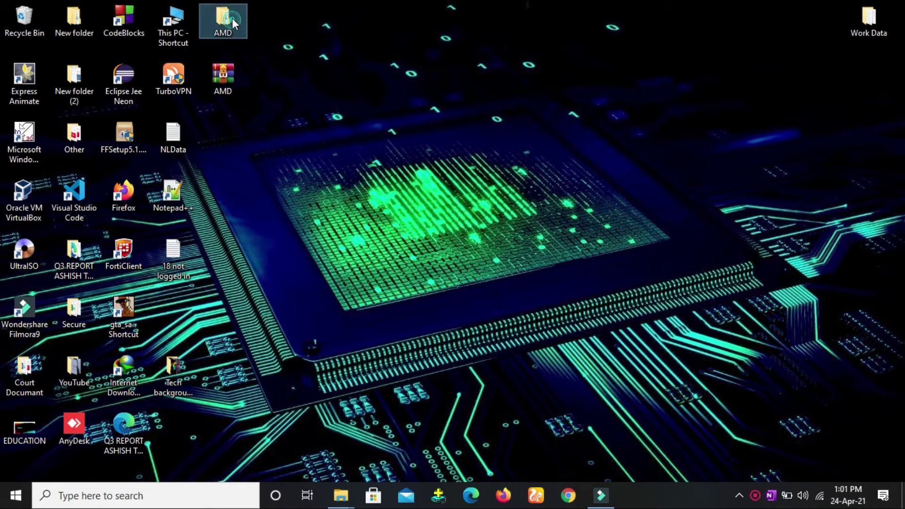
Compare the AMD folder's 107 MB with AMD.zip's 85.5 MB in their Properties windows
right_click(220, 21)
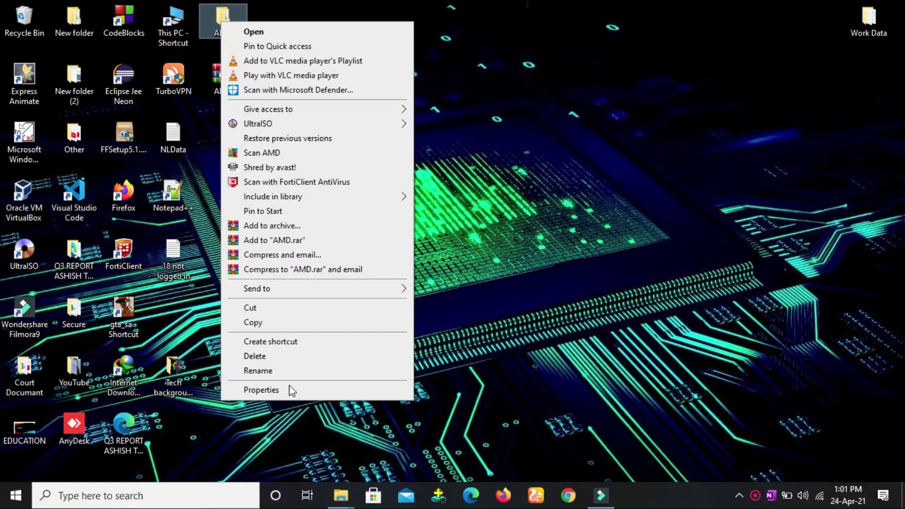
left_click(291, 389)
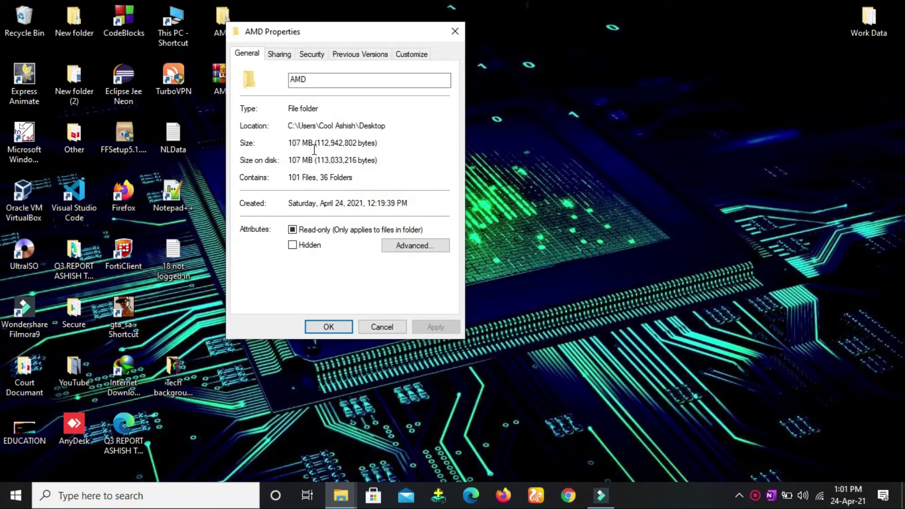
left_click(454, 31)
left_click(232, 78)
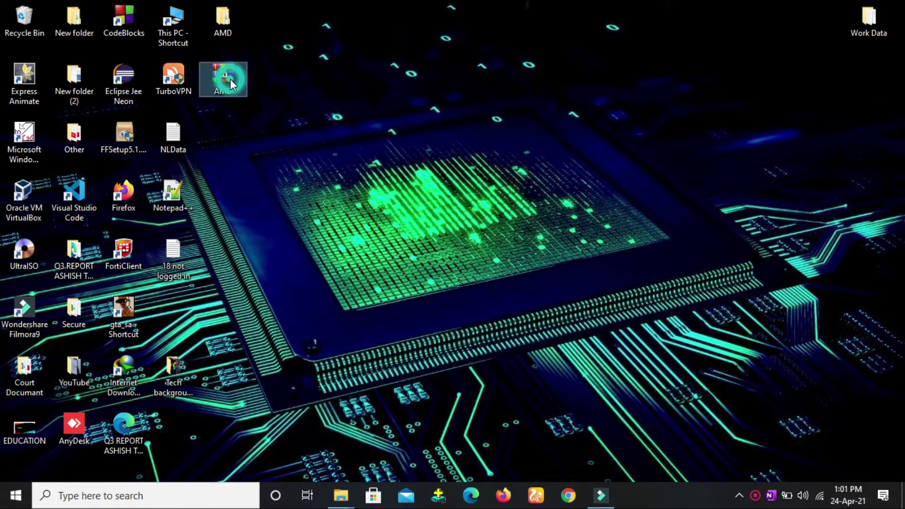
right_click(231, 78)
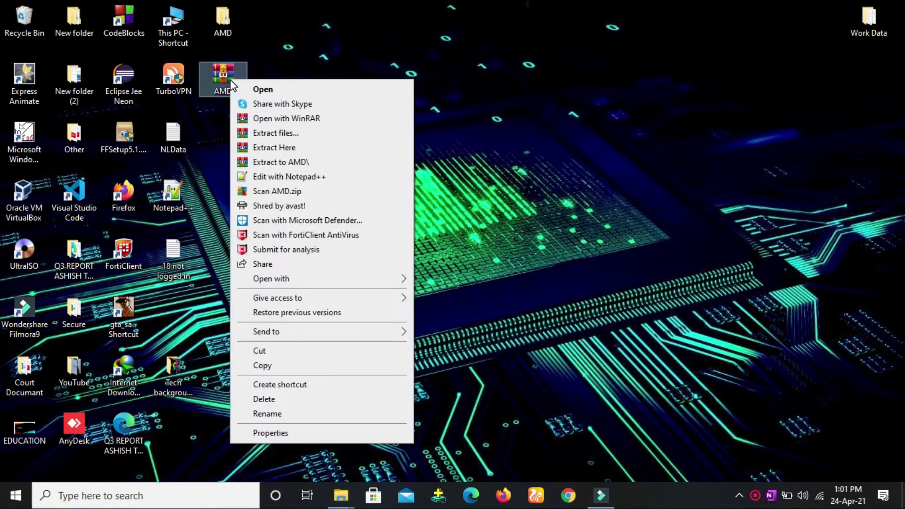
left_click(302, 432)
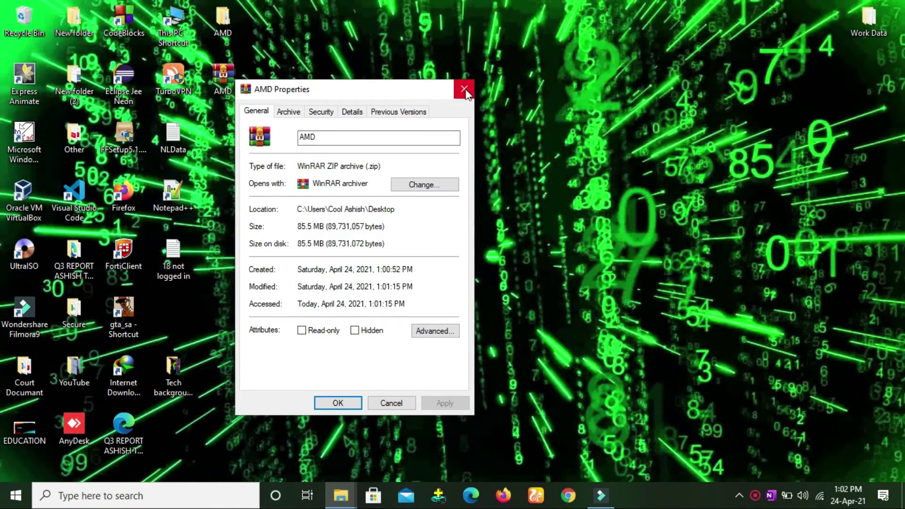
left_click(464, 89)
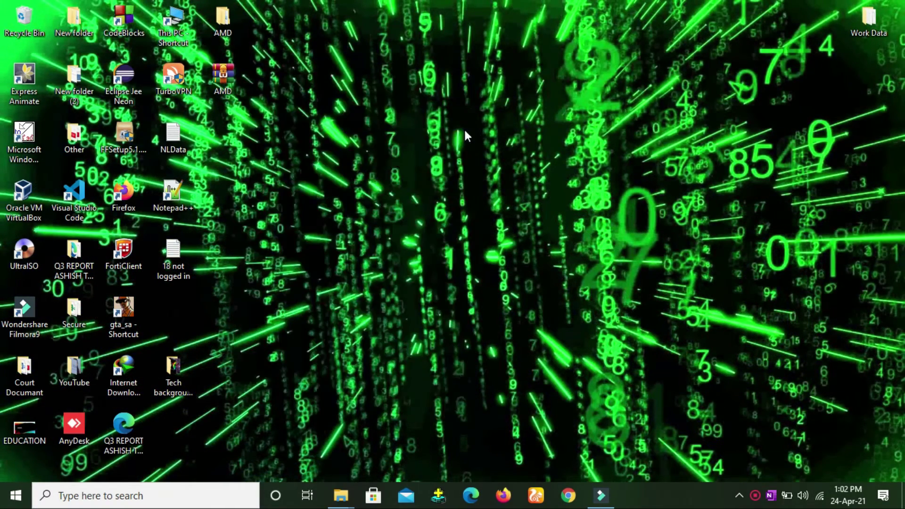
Extract AMD.zip here, replacing all existing files and supplying the archive password
right_click(230, 76)
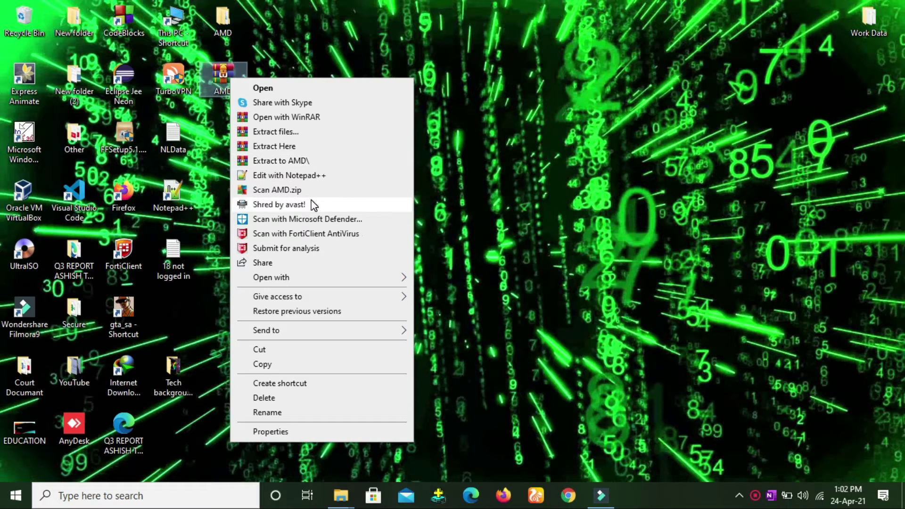
left_click(296, 146)
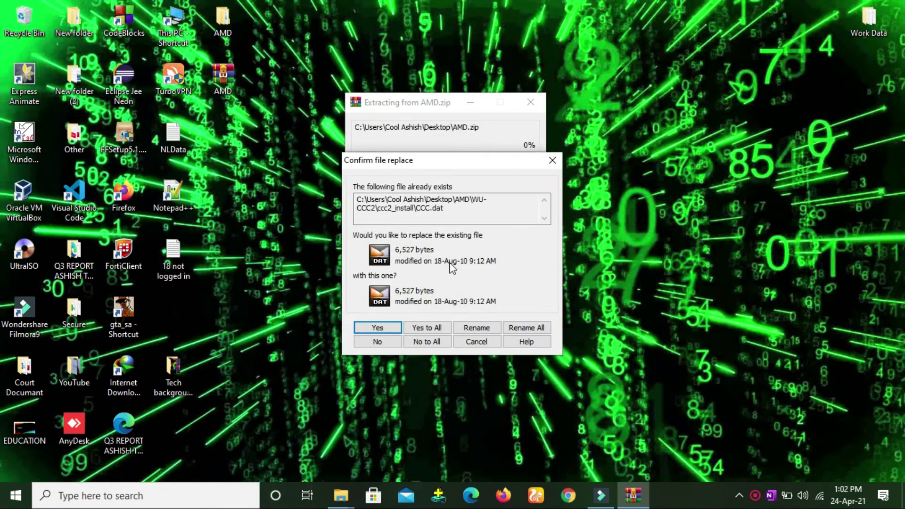
left_click(422, 327)
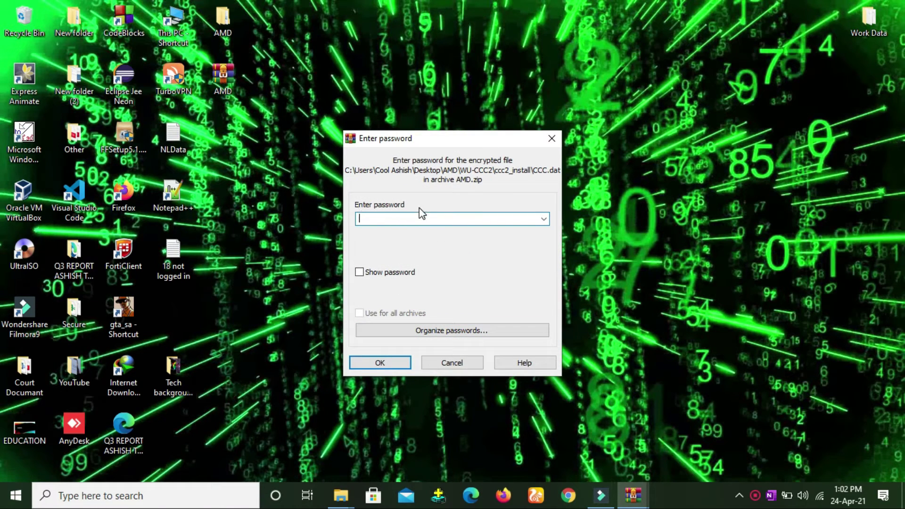
left_click(399, 217)
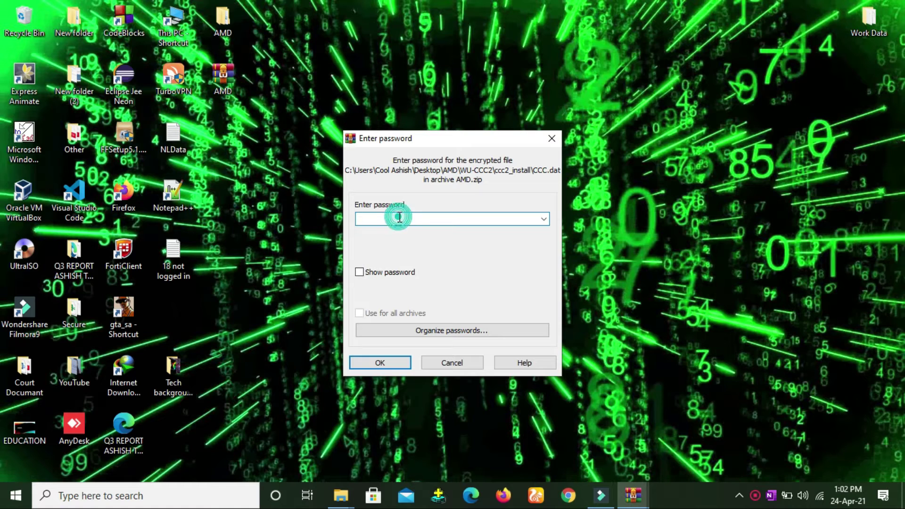
type("a")
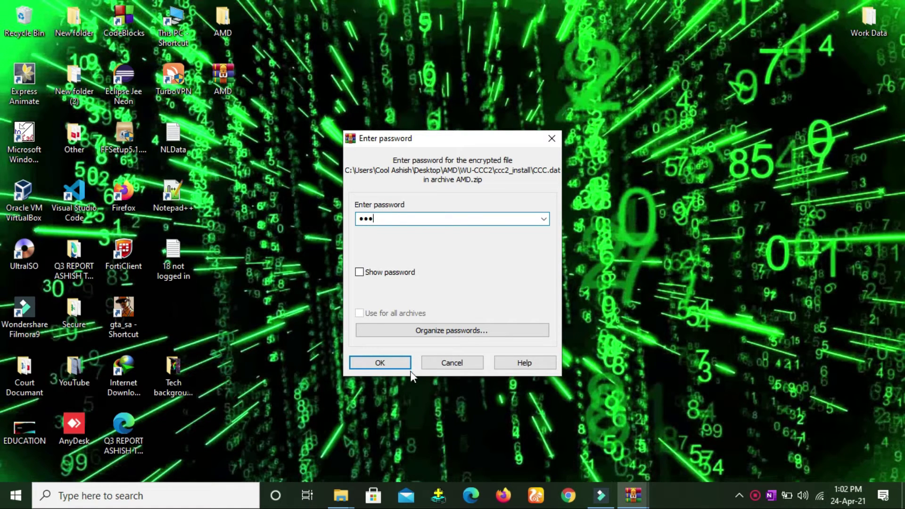
left_click(395, 360)
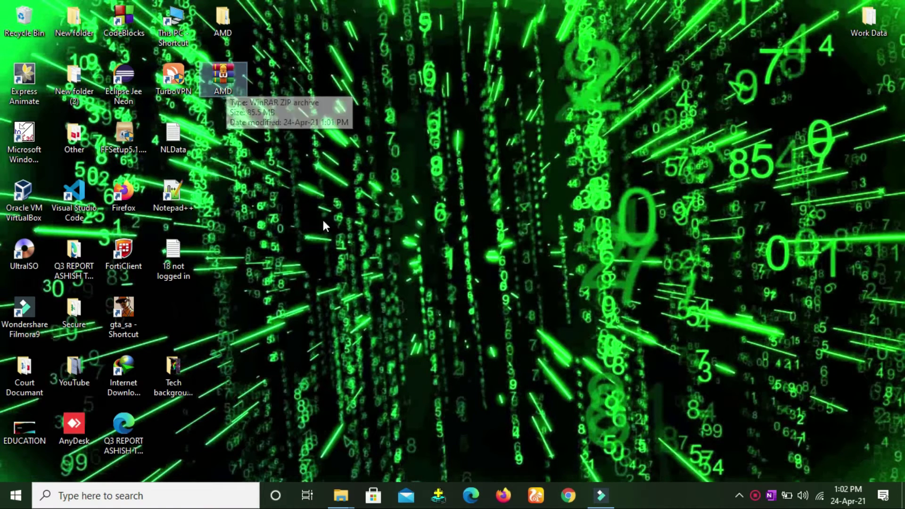
Browse the extracted AMD\WU-CCC2\ccc2_install folder's 14 items, then close the window
double_click(219, 24)
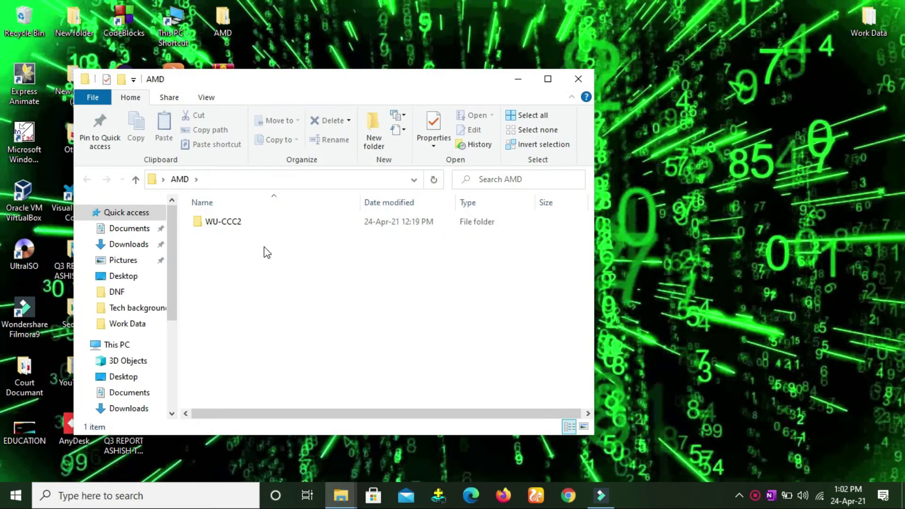
double_click(266, 225)
double_click(264, 224)
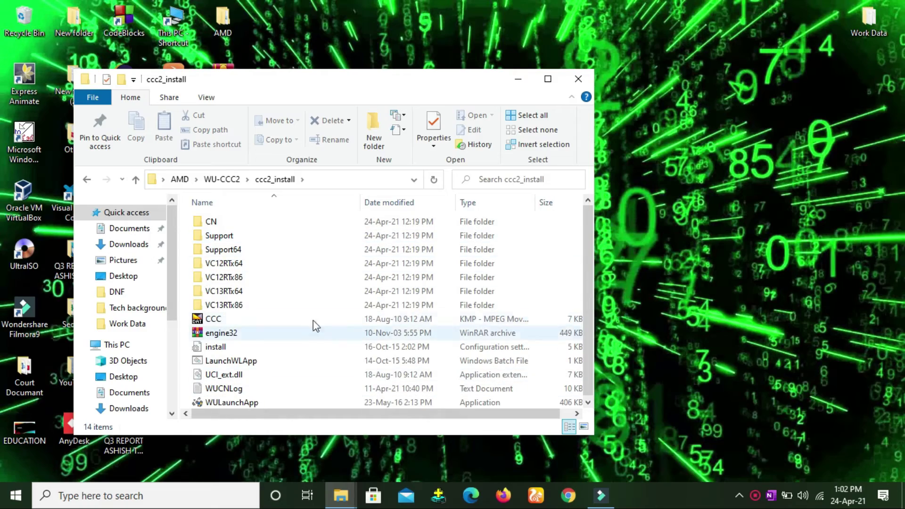
left_click(579, 79)
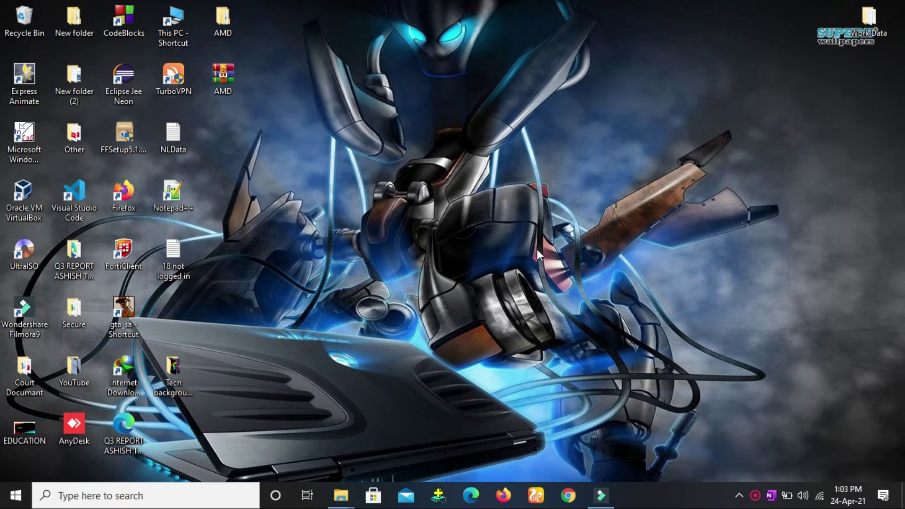
left_click(227, 75)
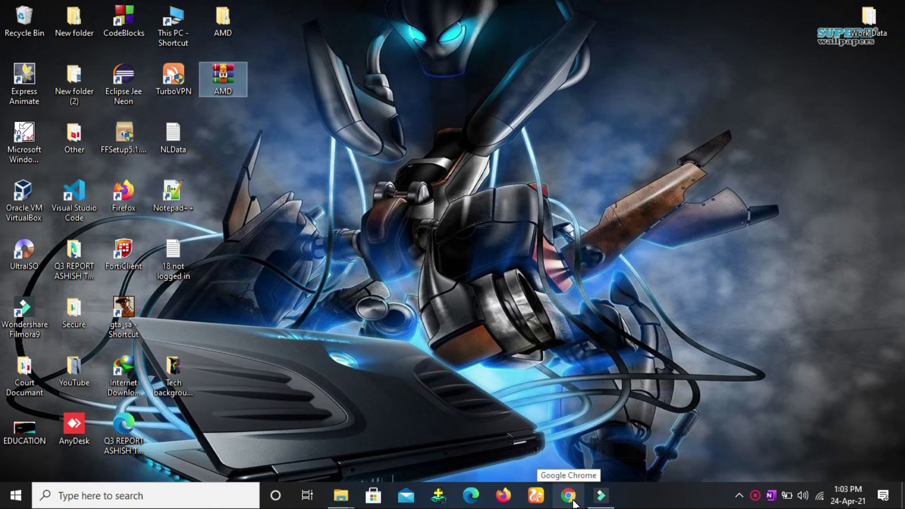
Load google.com in Chrome and rerun the recent search 'winrar 64 bit filehippo'
left_click(574, 502)
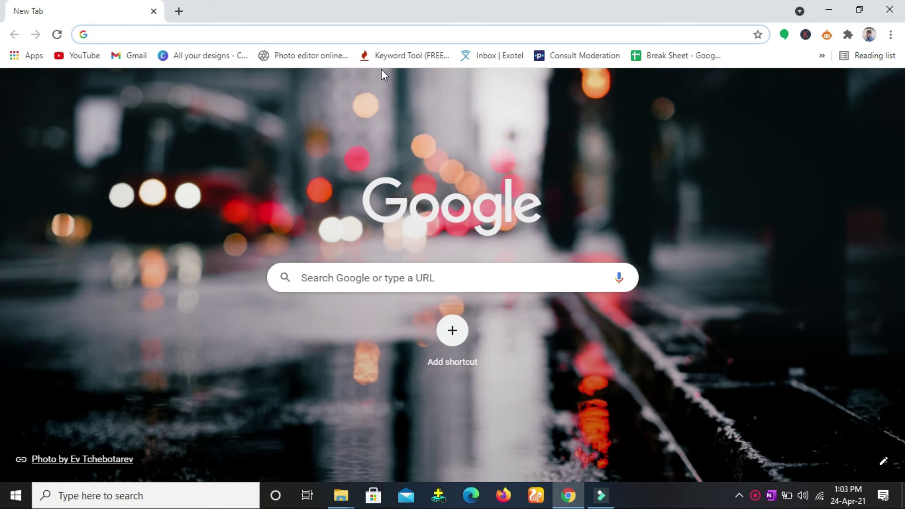
type("google.com")
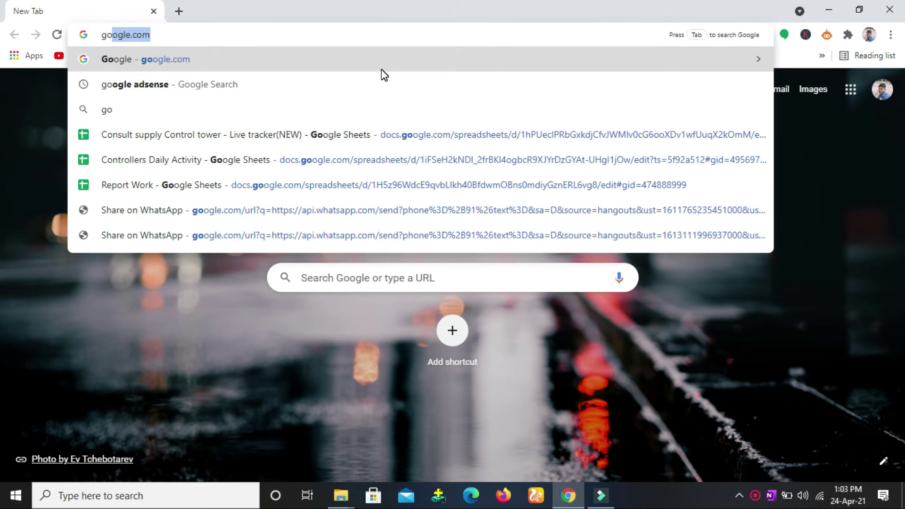
key("Return")
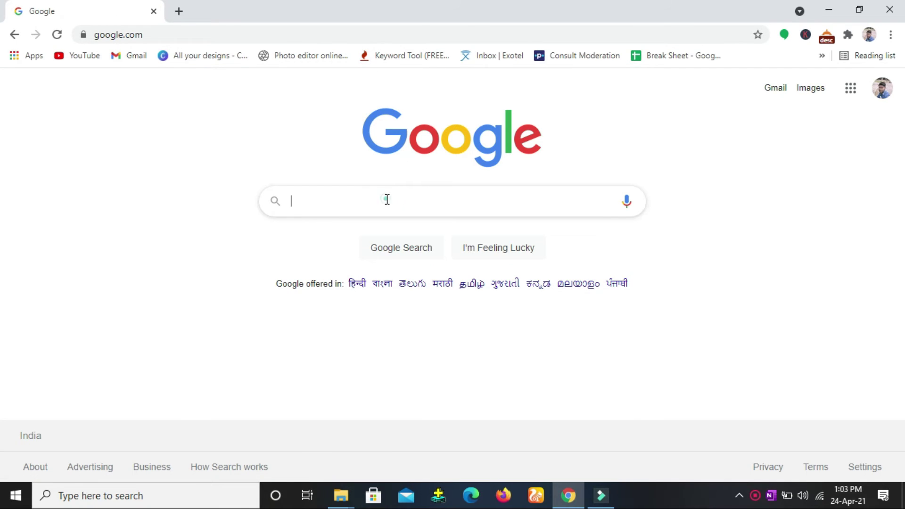
left_click(386, 199)
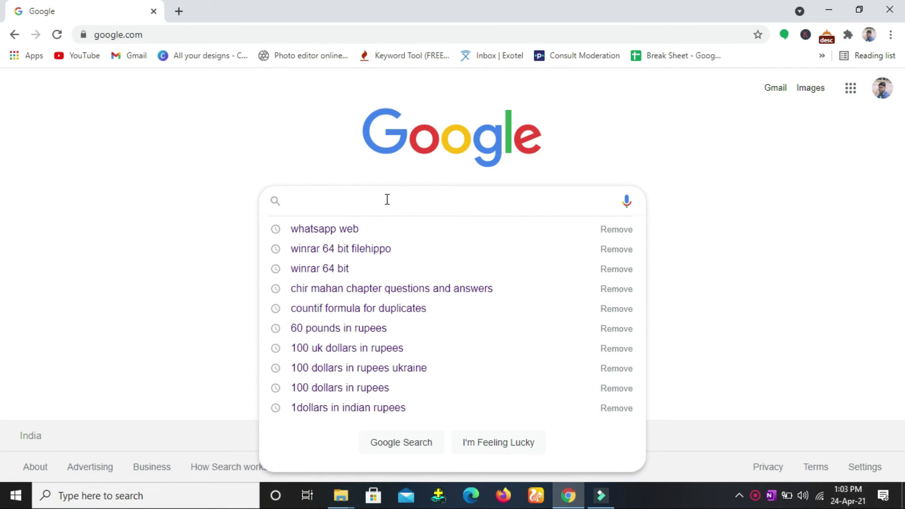
left_click(348, 252)
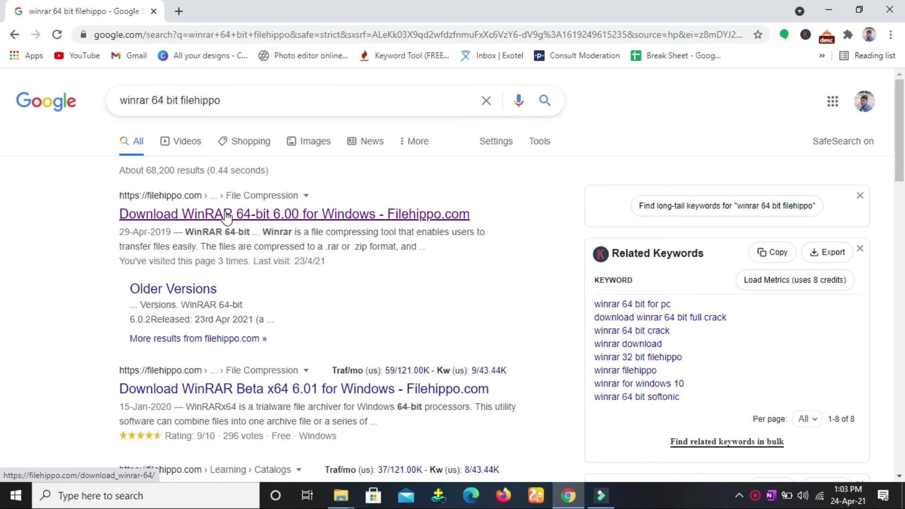
Request the free WinRAR 64-bit 6.00 download on FileHippo and dismiss the Opera ad
left_click(213, 216)
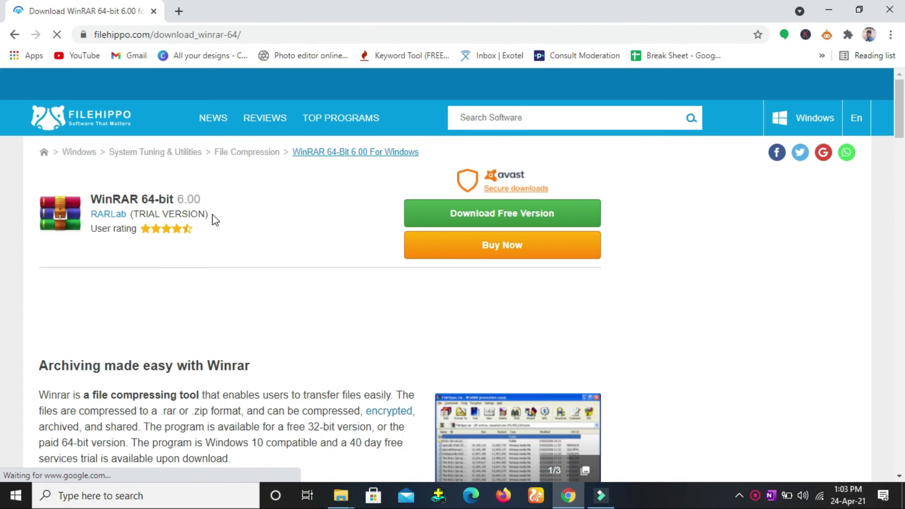
left_click(505, 214)
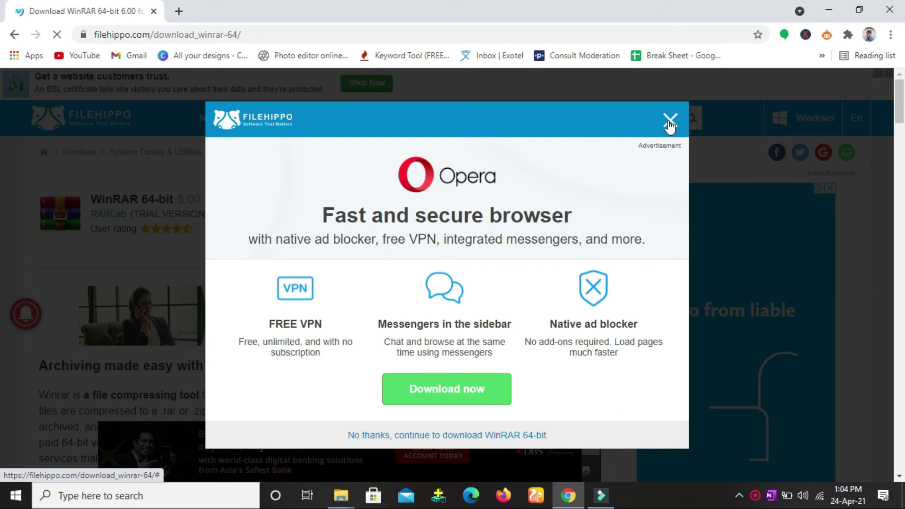
left_click(670, 120)
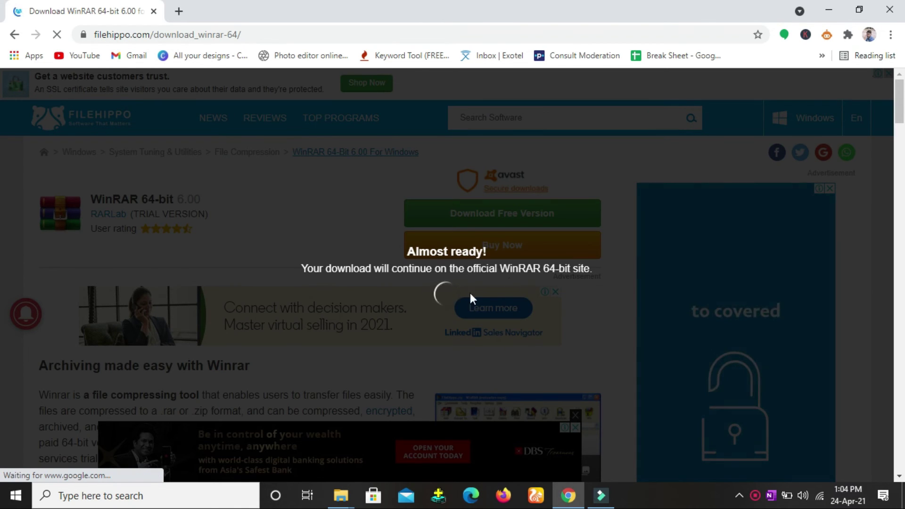